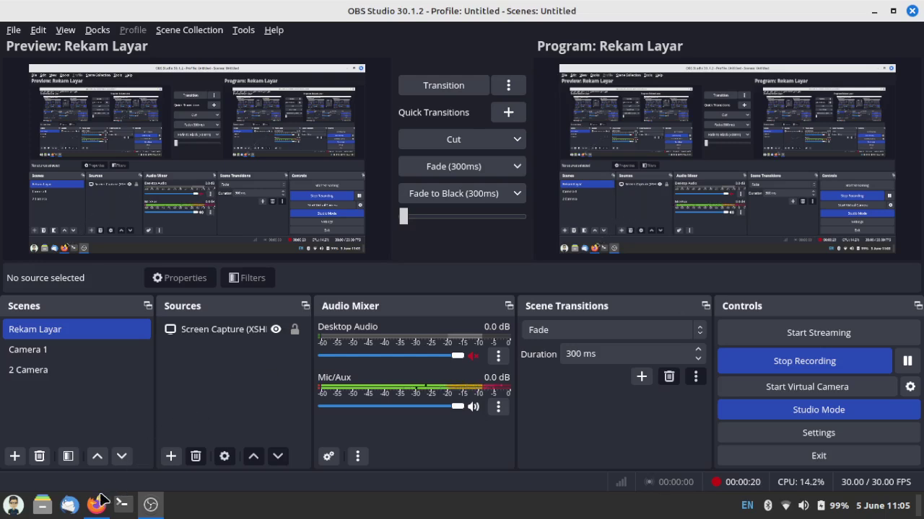
Bring Firefox forward to show the RDM Backup/Restore page with the restore success message
left_click(97, 505)
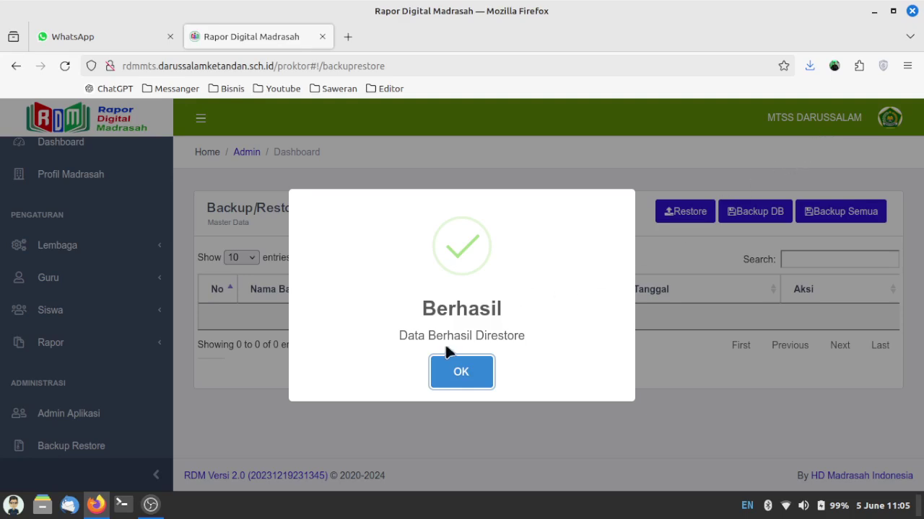
left_click_drag(398, 335, 526, 333)
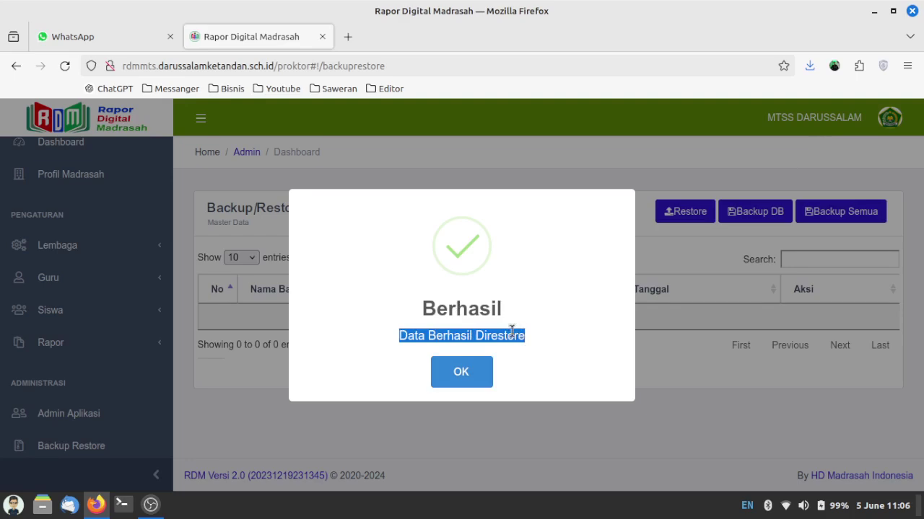
left_click(415, 330)
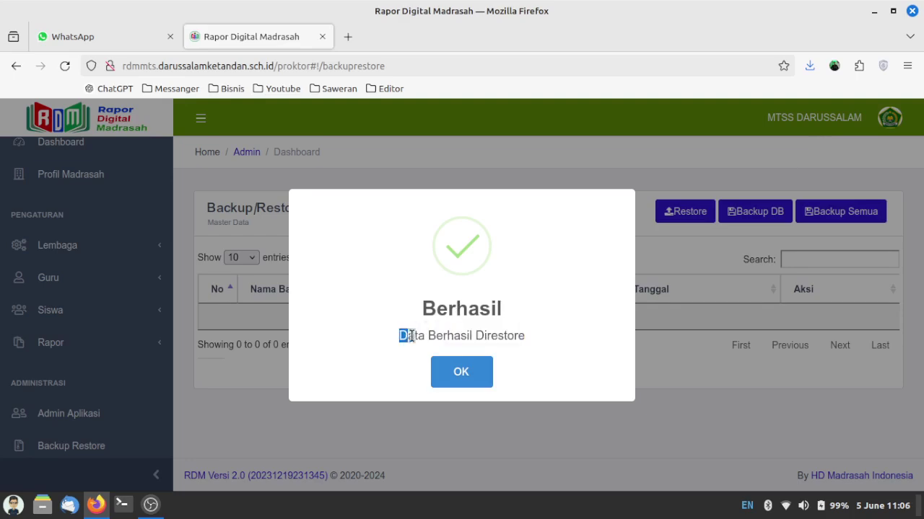
left_click_drag(412, 337, 519, 336)
left_click(469, 335)
left_click_drag(392, 336, 536, 344)
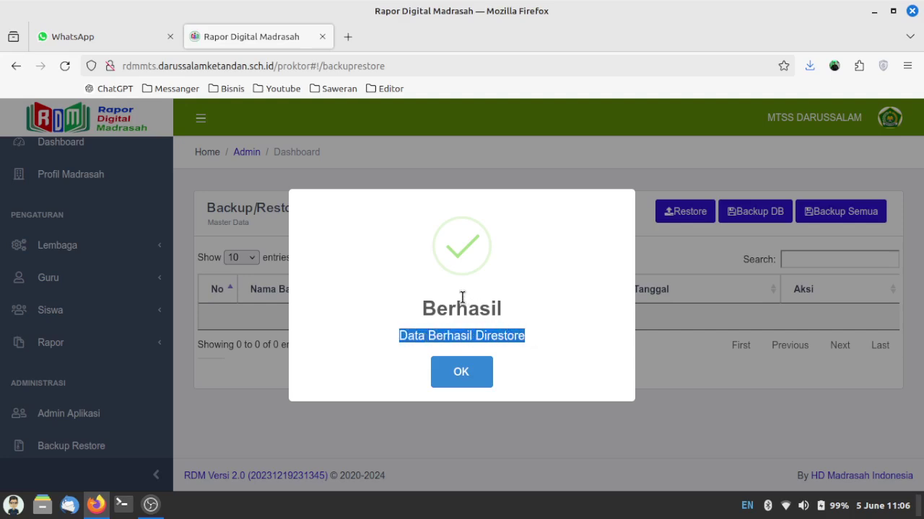
left_click_drag(416, 310, 535, 322)
left_click(505, 329)
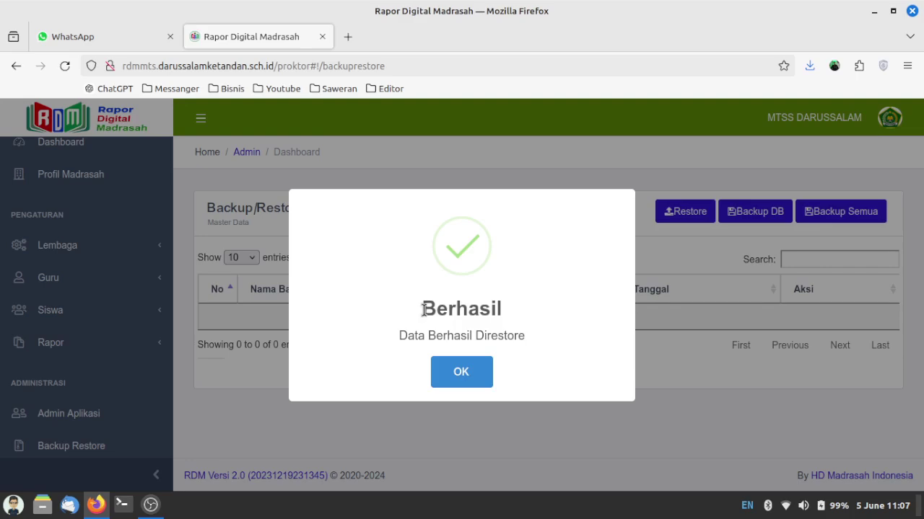
left_click_drag(422, 309, 526, 335)
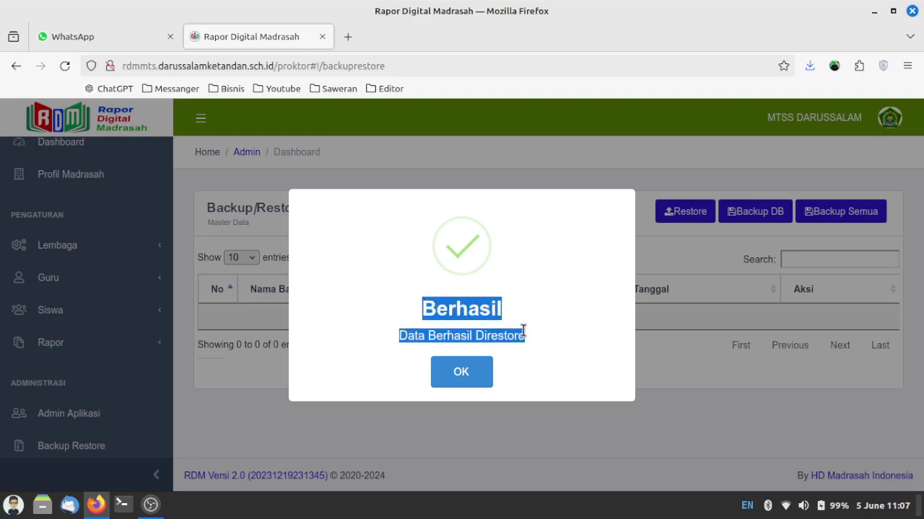
left_click_drag(423, 309, 515, 331)
left_click(423, 309)
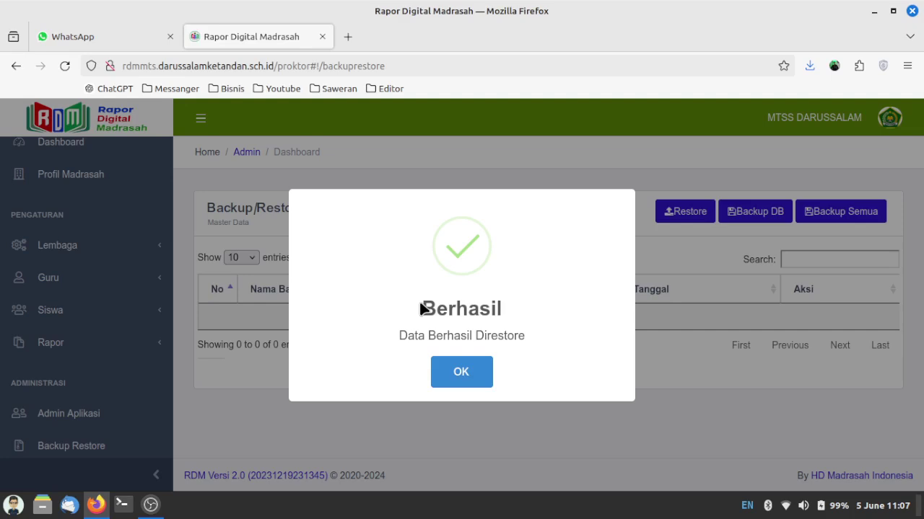
Close the 'Berhasil' restore success dialog to return to the empty Backup/Restore table
left_click(462, 372)
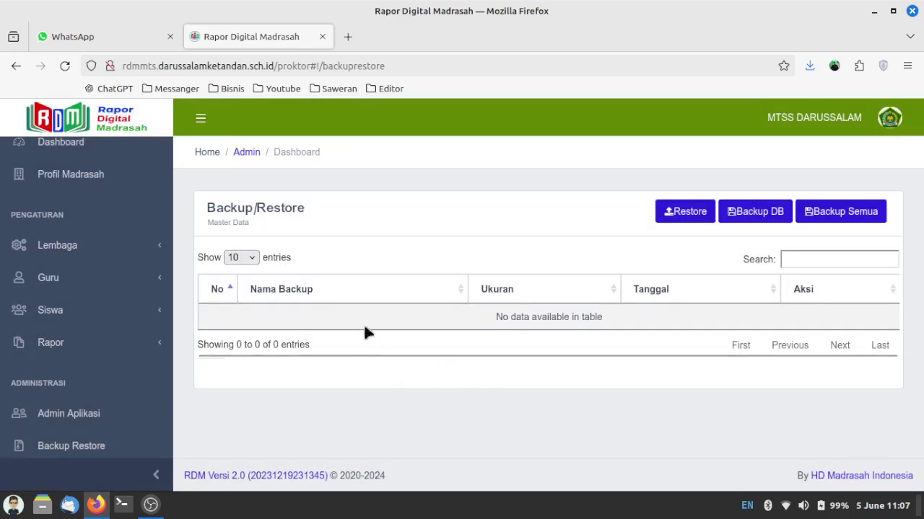